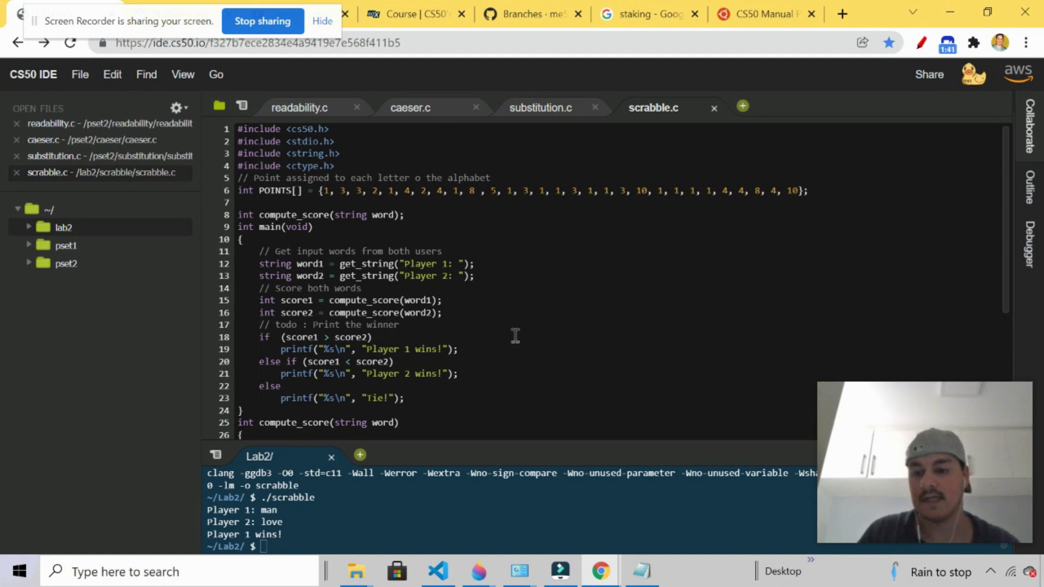
Step: Browse the cs50.h and ctype.h function lists in CS50 Manual, then return to scrabble.c
key(ctrl+9)
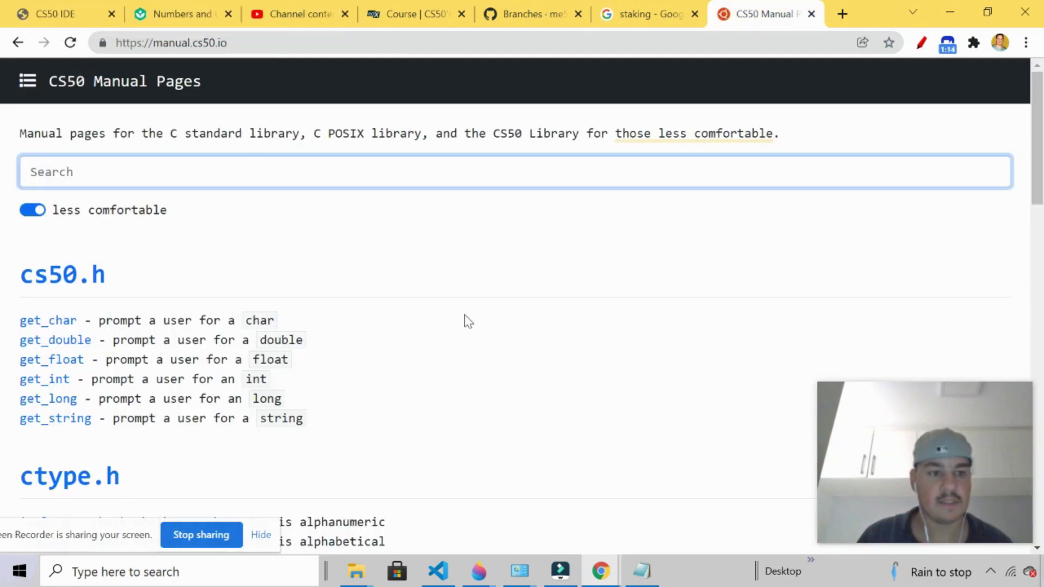
scroll(464, 318, down, 2)
scroll(465, 321, down, 2)
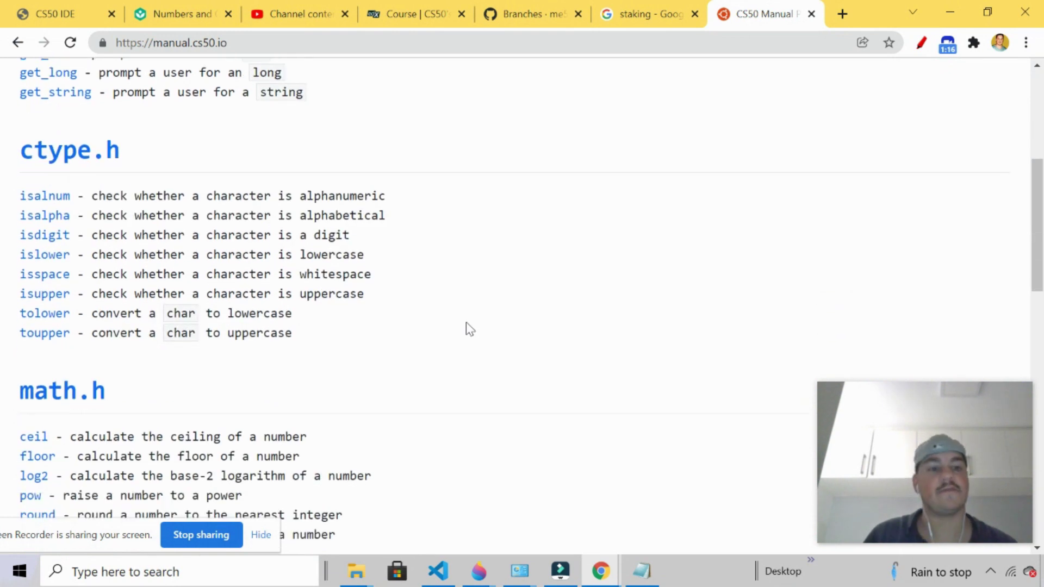
key(ctrl+1)
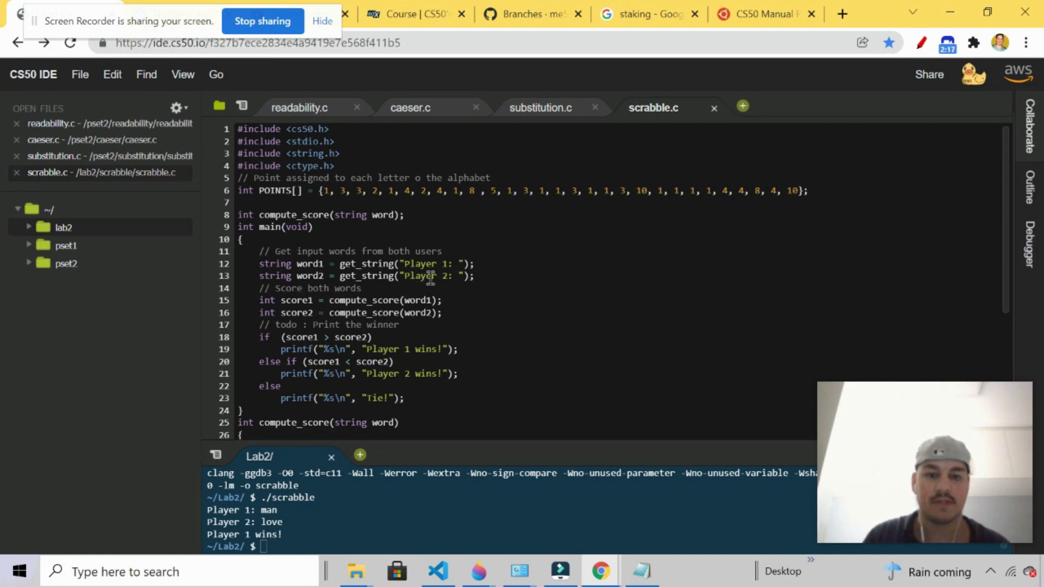
scroll(432, 278, down, 2)
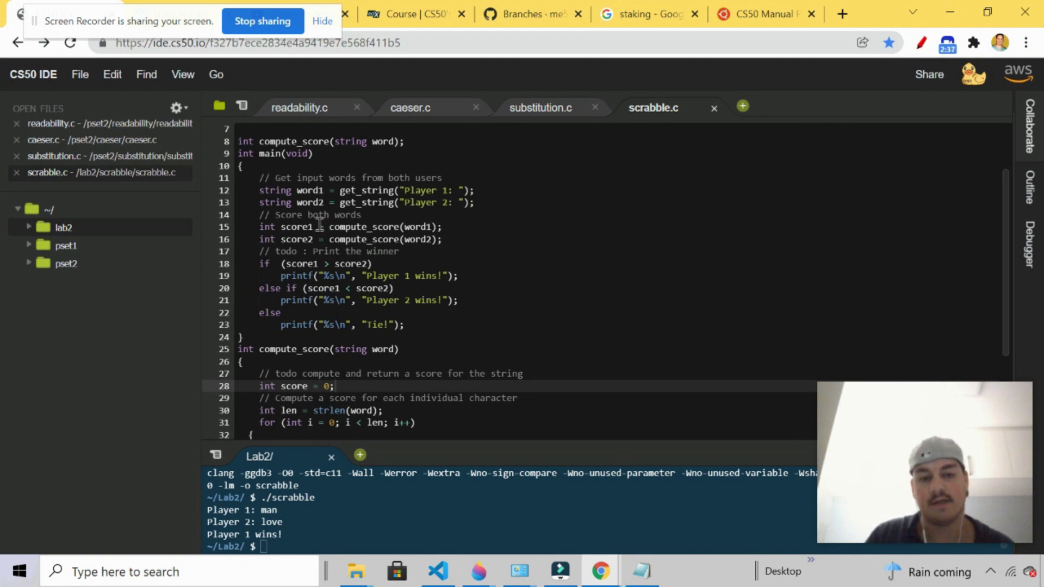
scroll(351, 235, down, 2)
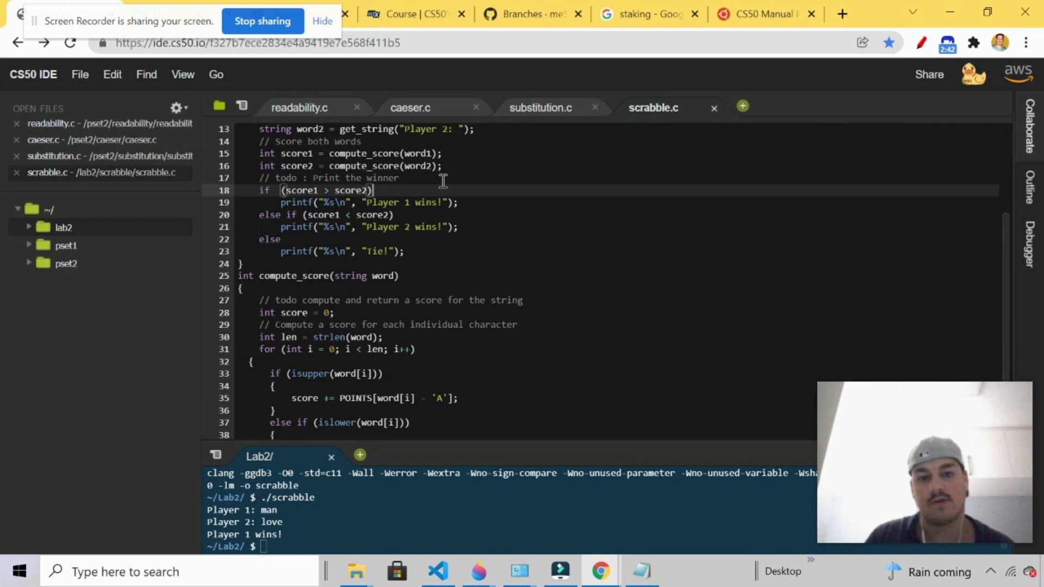
click(454, 176)
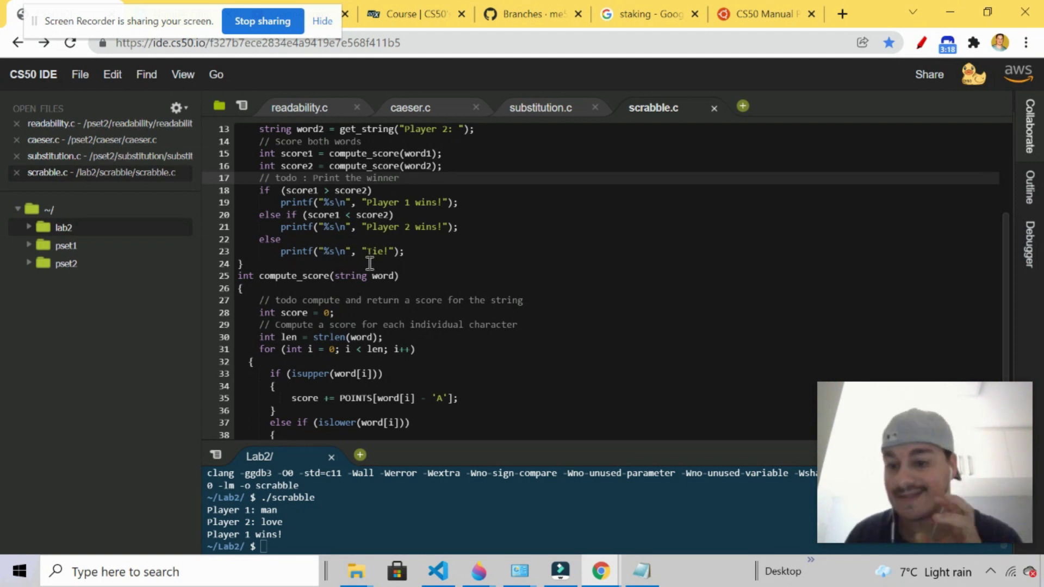
scroll(359, 263, down, 2)
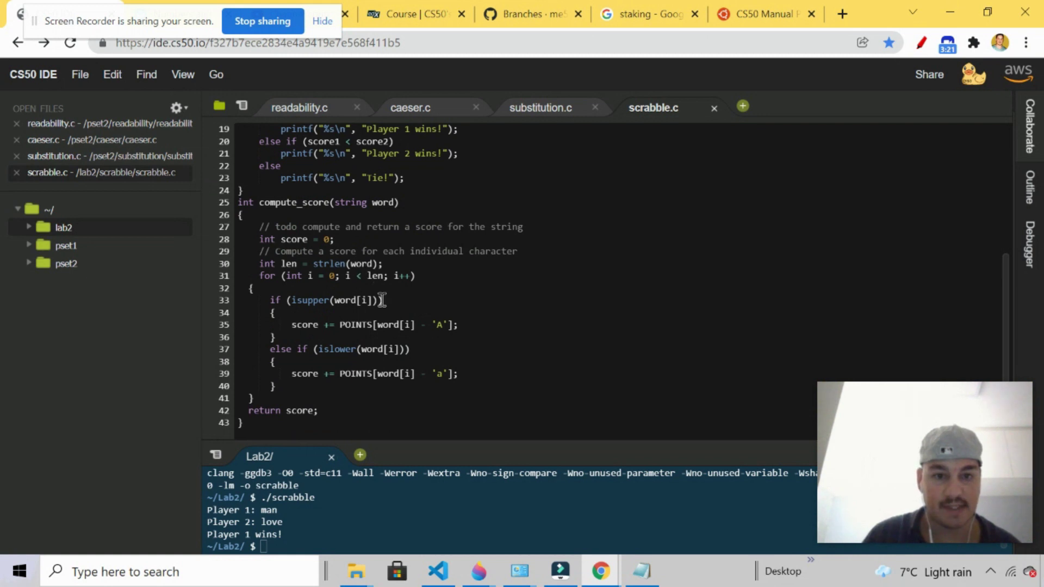
key(ctrl+Tab)
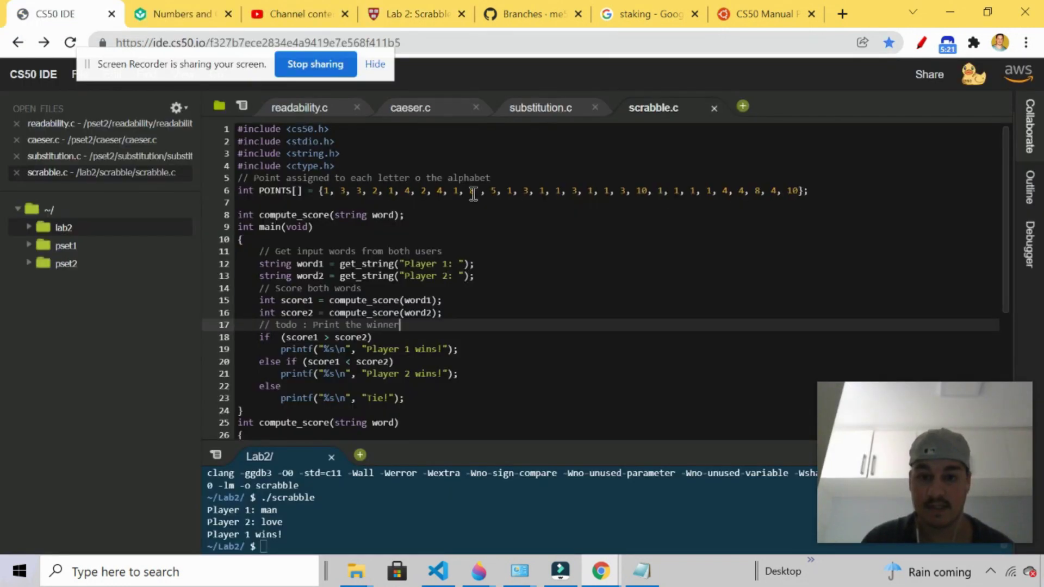
scroll(247, 191, down, 6)
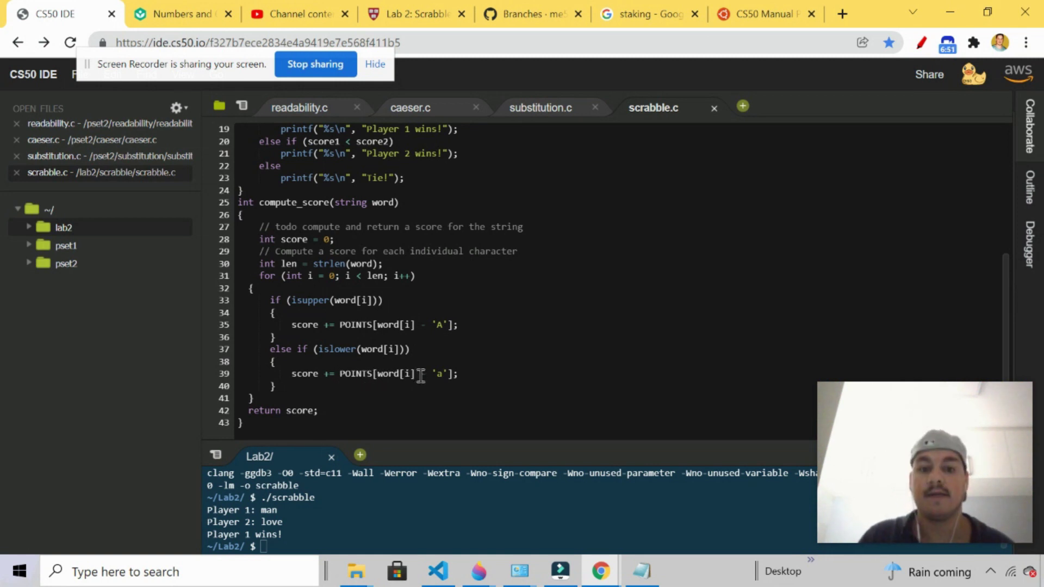
scroll(243, 342, down, 3)
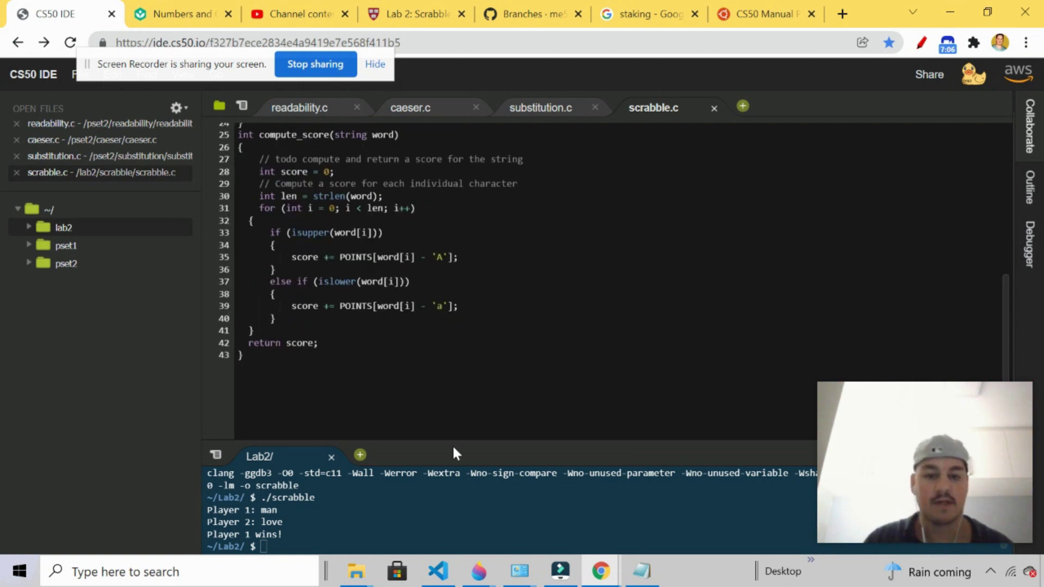
Step: Enlarge the terminal, expand the lab2 folder, and cd into ~/lab2/scrabble
drag(457, 442, 466, 326)
text(m)
click(33, 227)
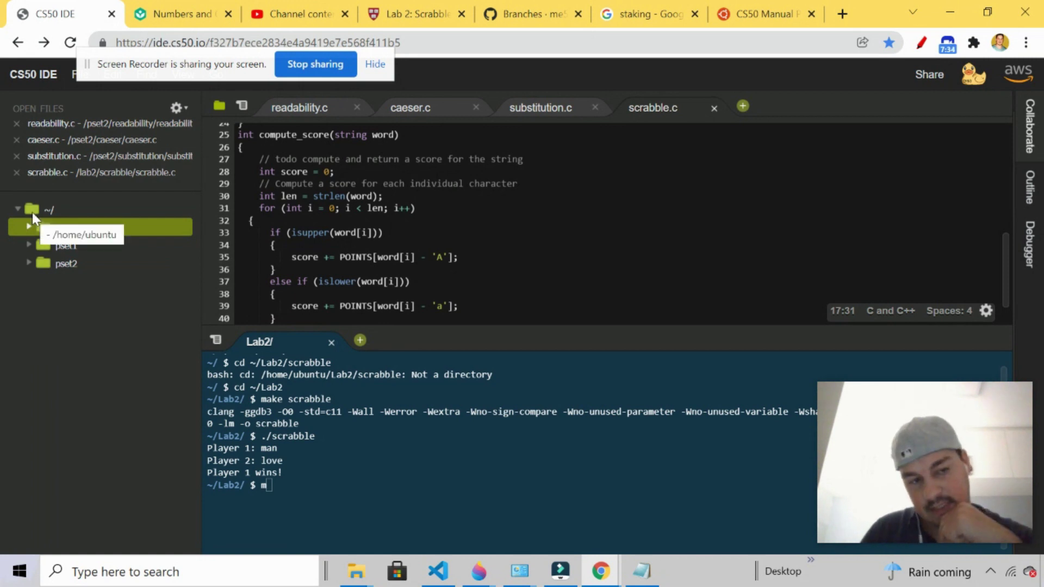
click(499, 416)
key(BackSpace)
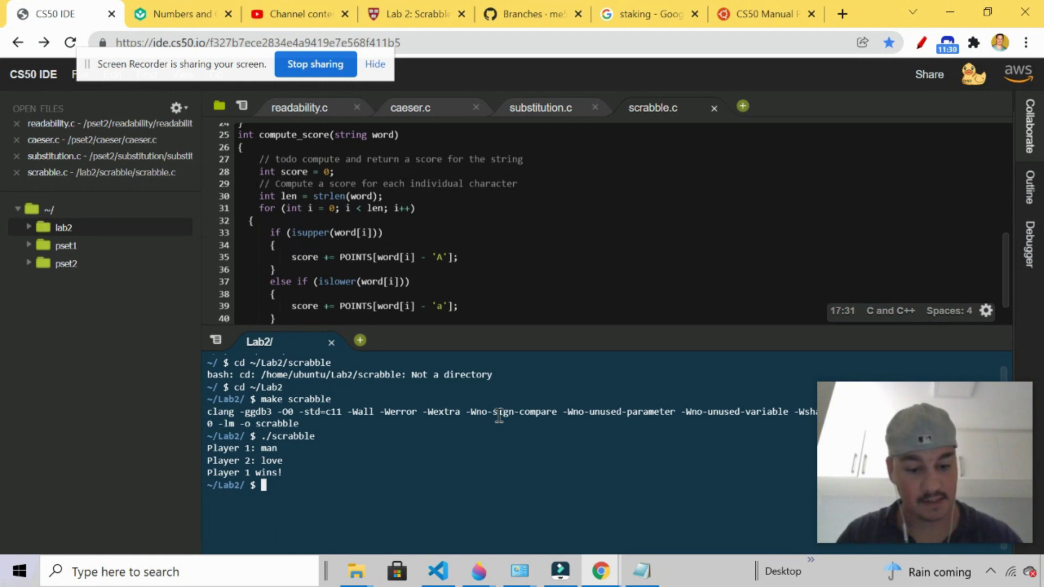
text(cd )
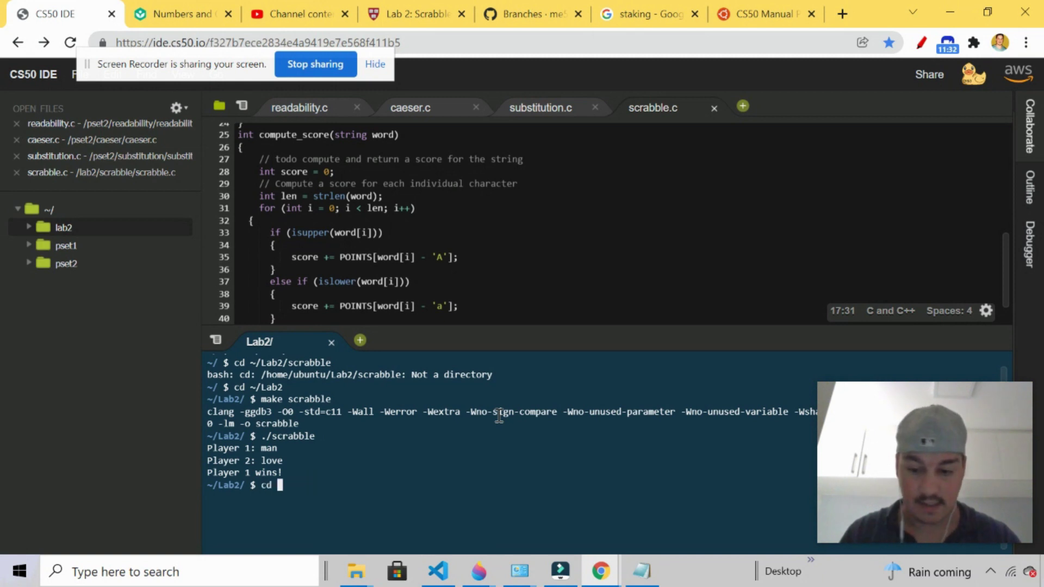
text(~/)
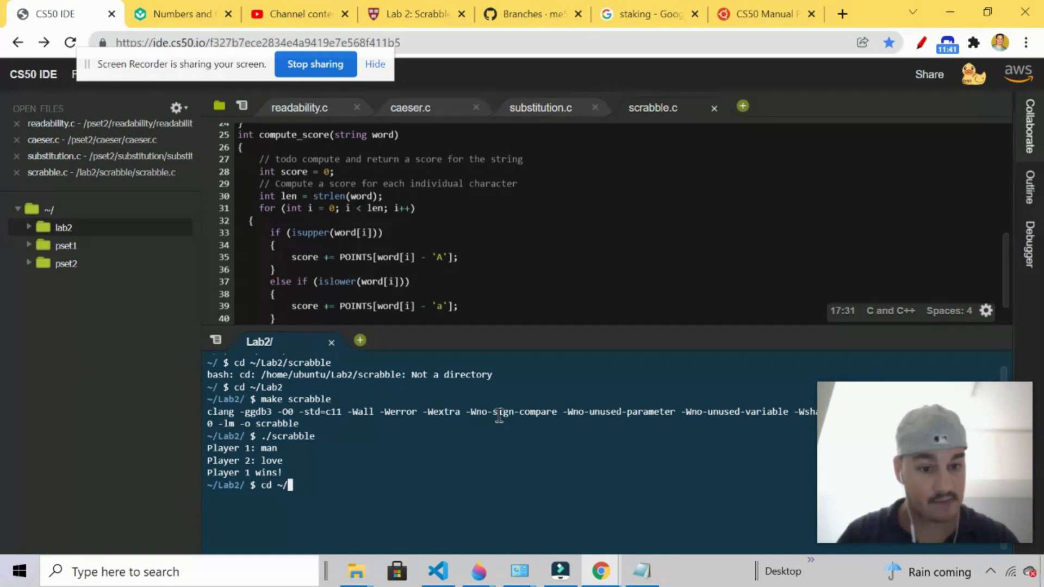
text(lab2)
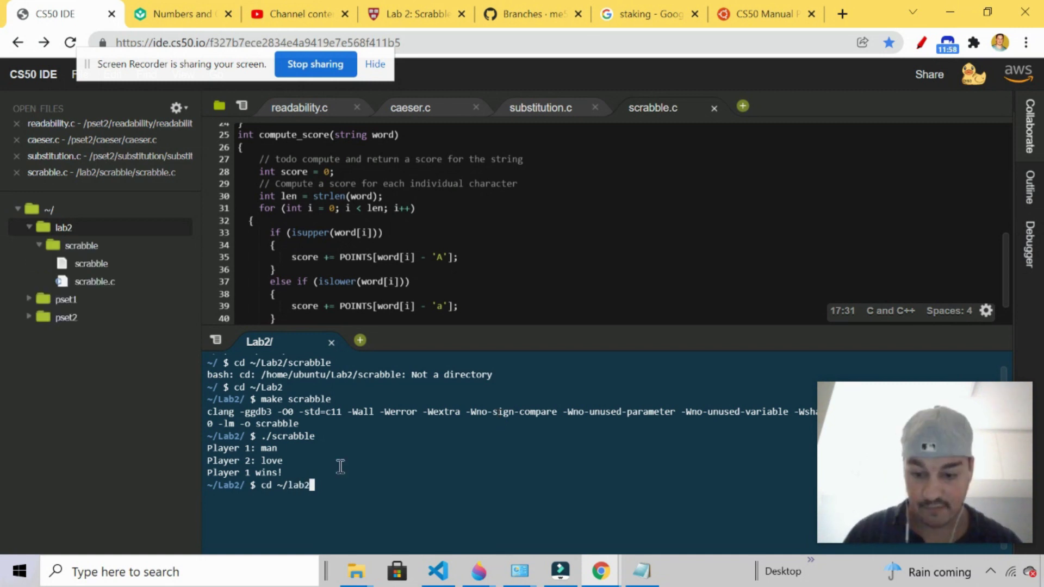
text(/scrabble)
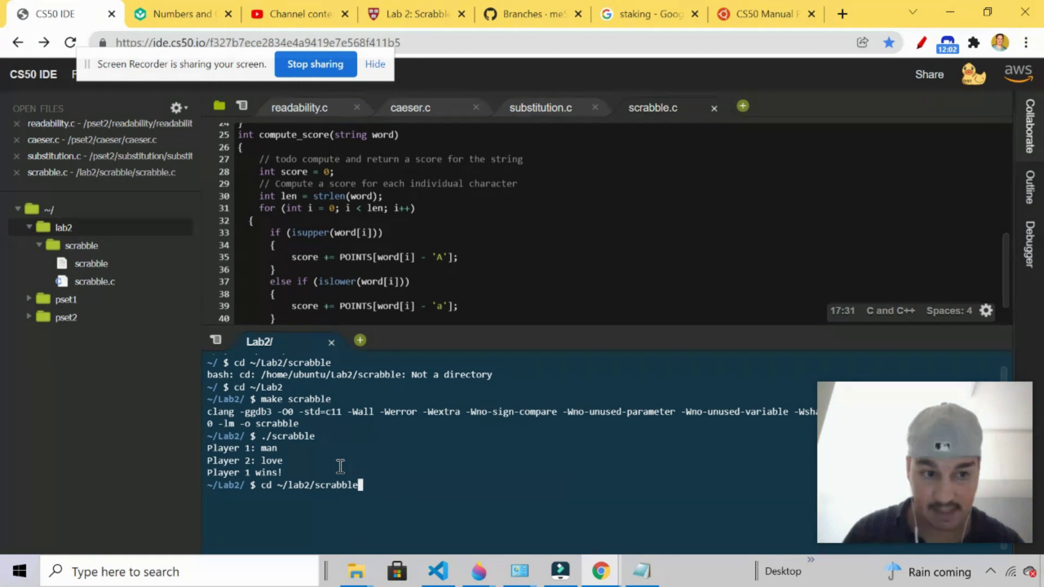
key(Return)
text(ma)
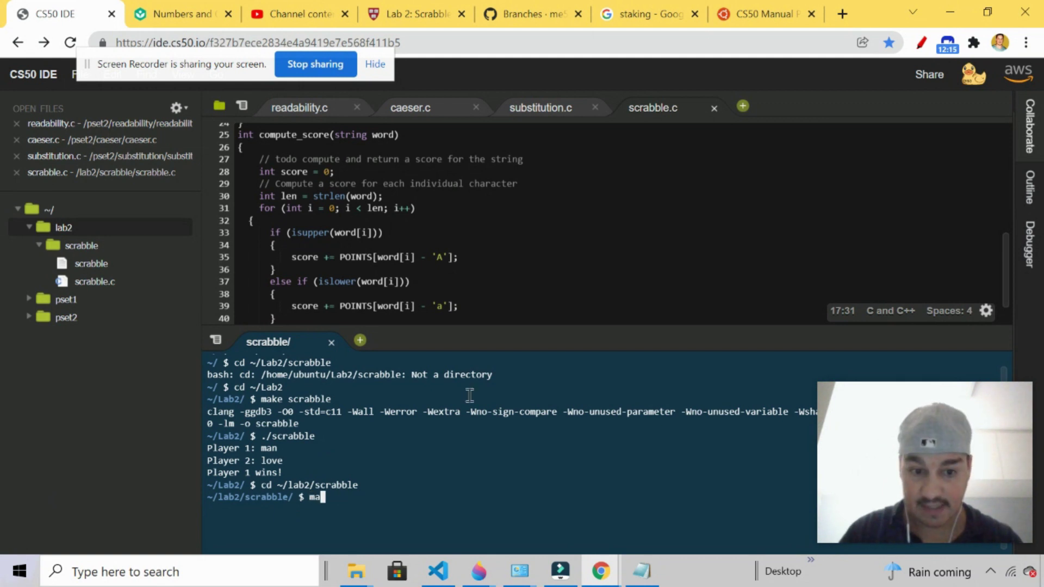
text(ke sc)
text(rabble)
Step: Build scrabble with make and run it with man versus man, getting Tie!
key(Return)
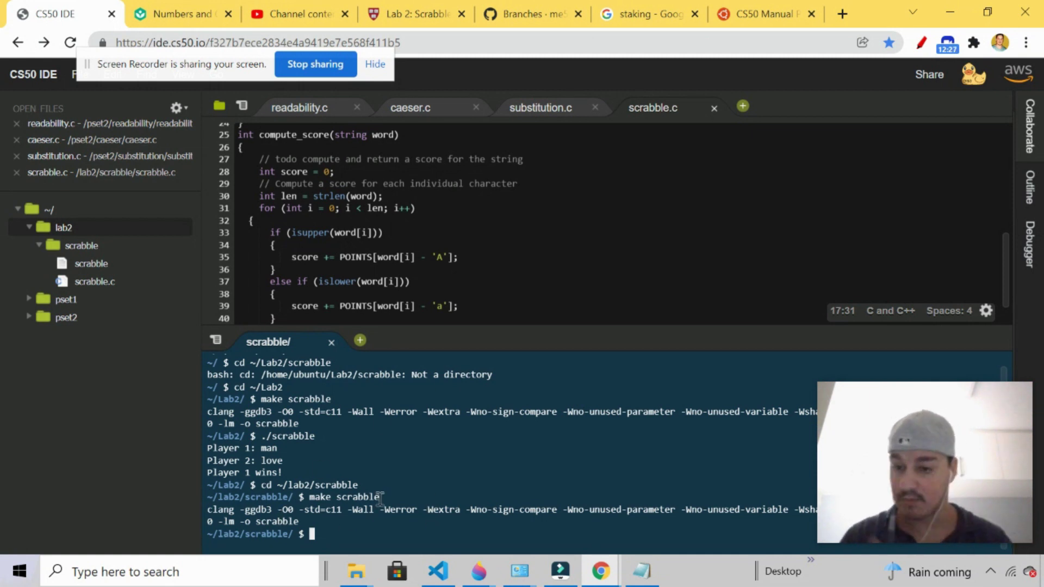
text(./)
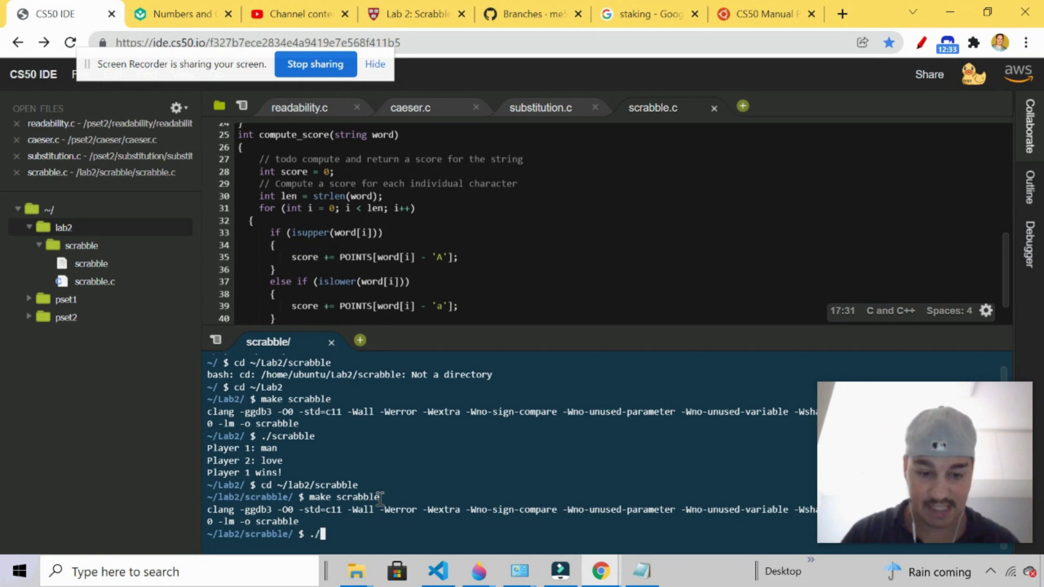
text(scrabble)
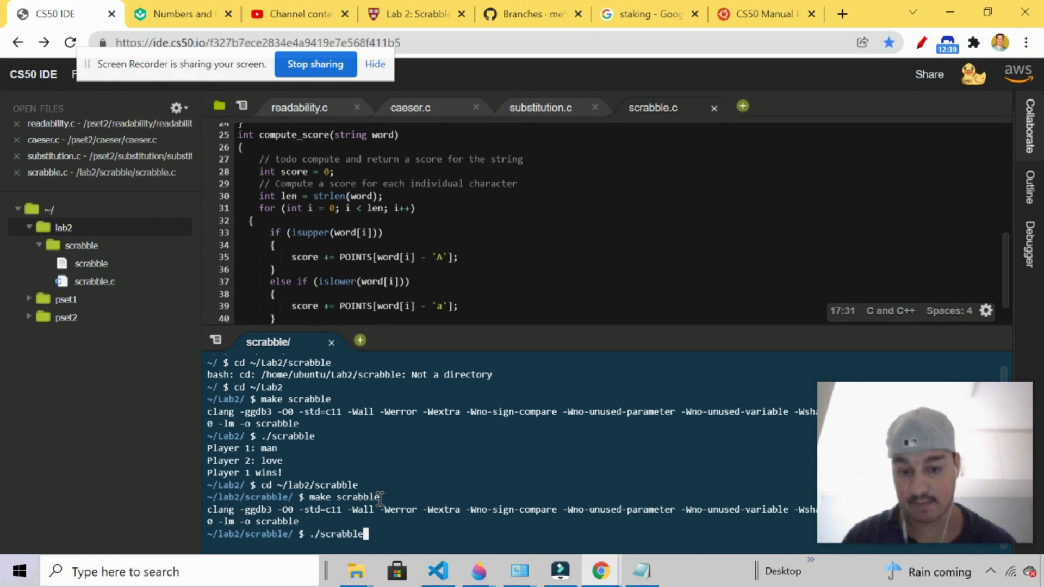
key(Return)
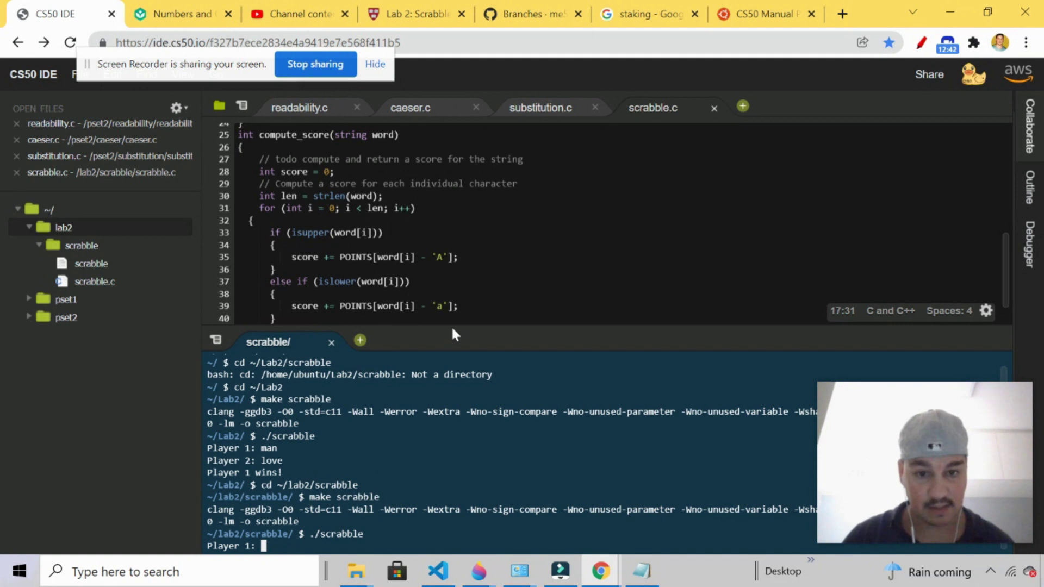
drag(452, 331, 452, 235)
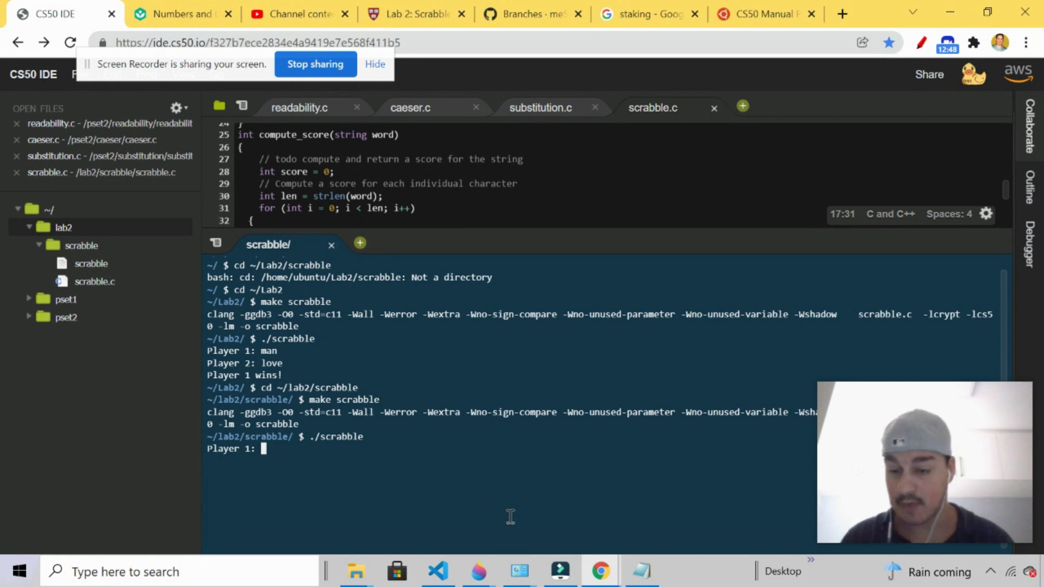
text(man)
key(Return)
text(man)
key(Return)
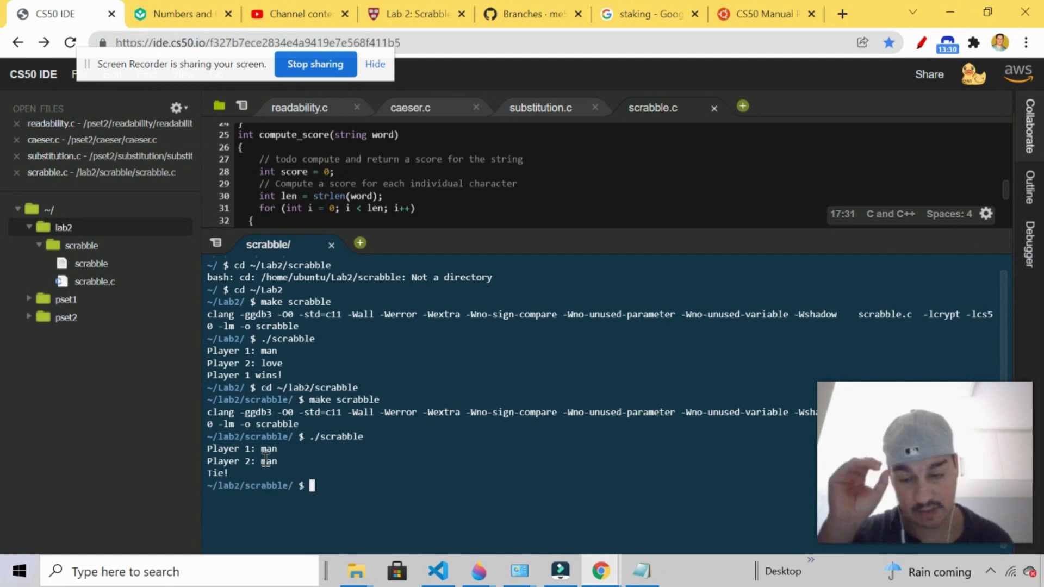
Step: Rerun ./scrabble with man versus elephant, getting Player 2 wins!
key(Up)
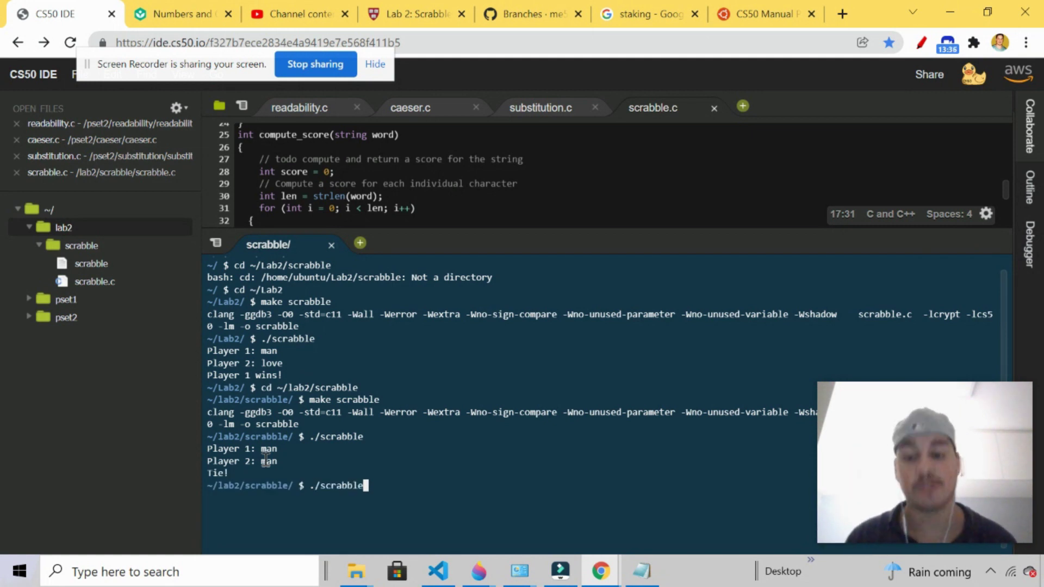
key(Return)
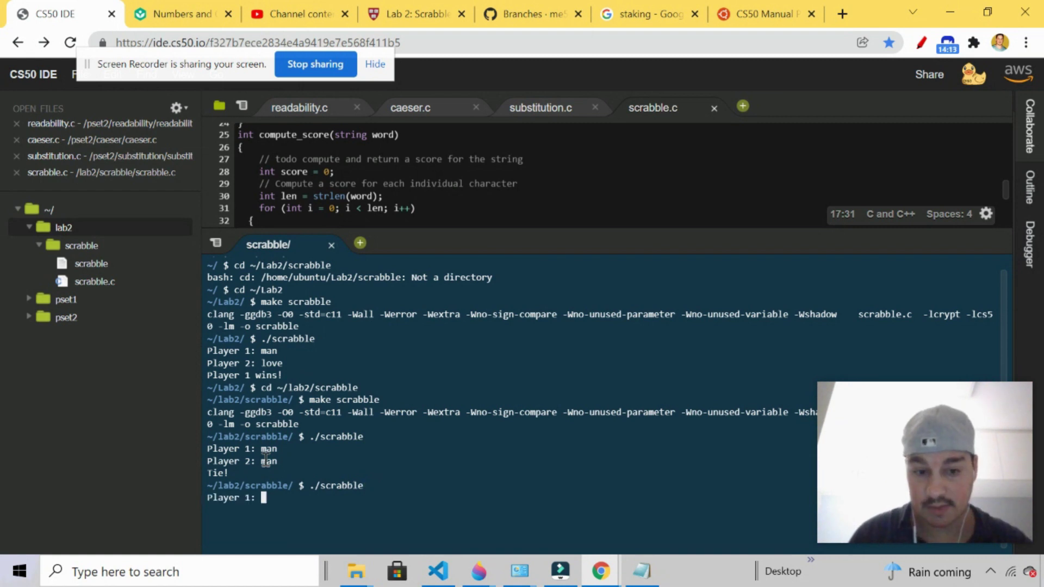
text(man)
key(Return)
text(elephant)
key(Return)
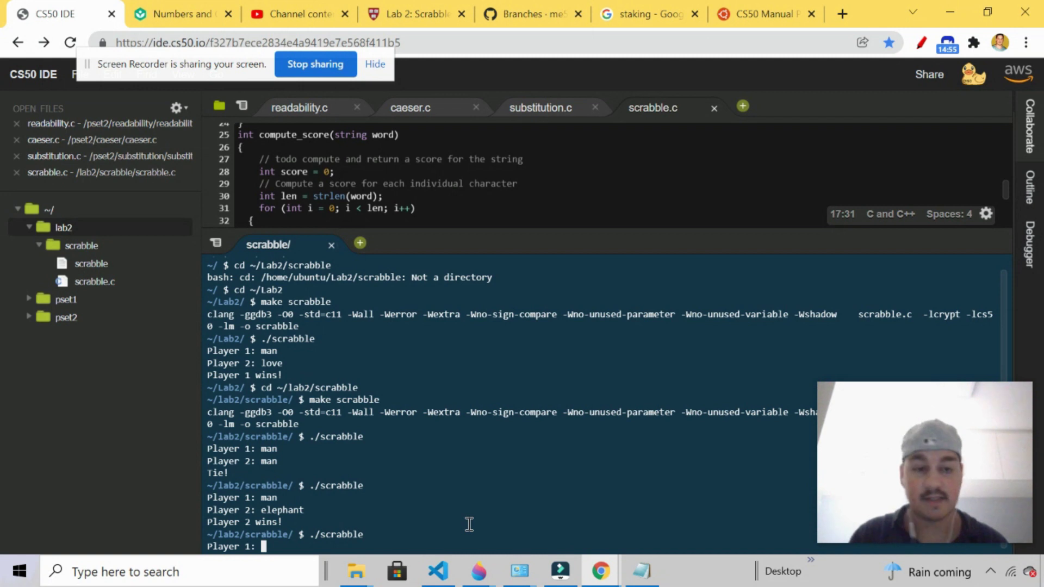